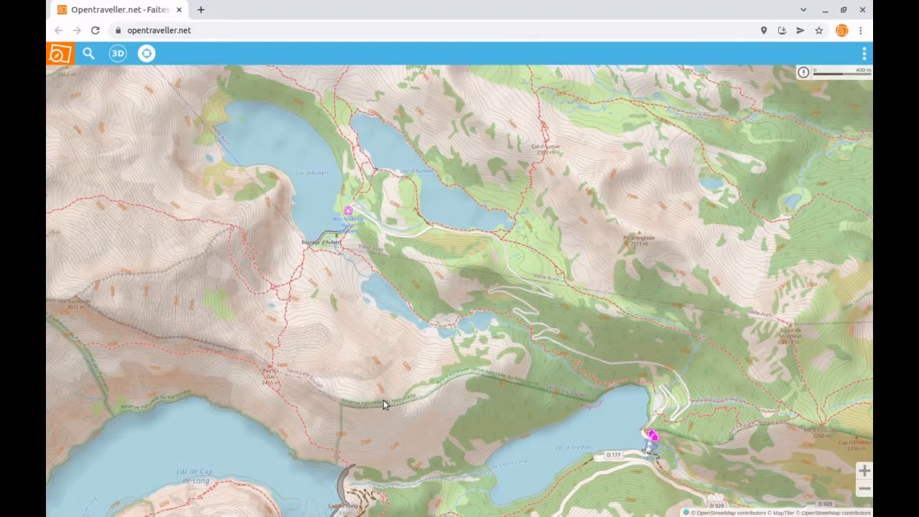
Create a new walking trace from the hairpins near Lac d'Orédon via the eastern col and Lac d'Aumar's south shore to Lac d'Aubert
left_click_drag(384, 401, 304, 401)
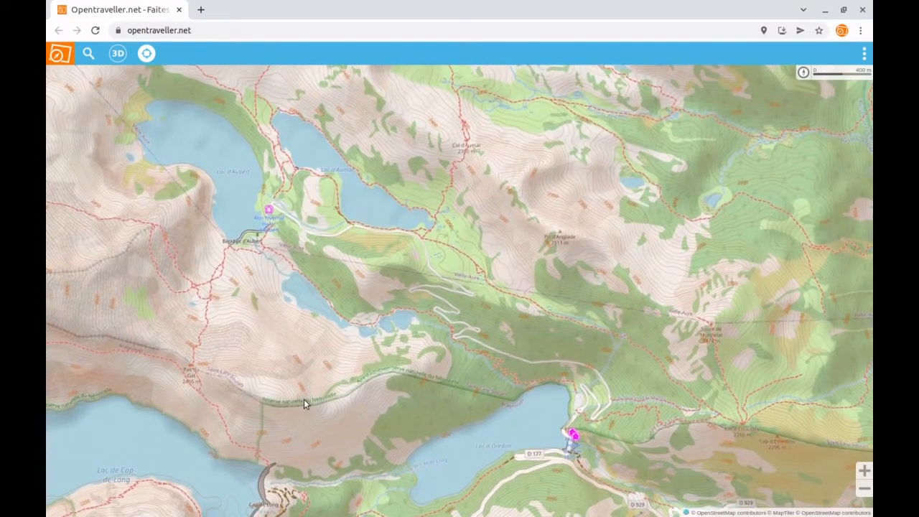
left_click(579, 413)
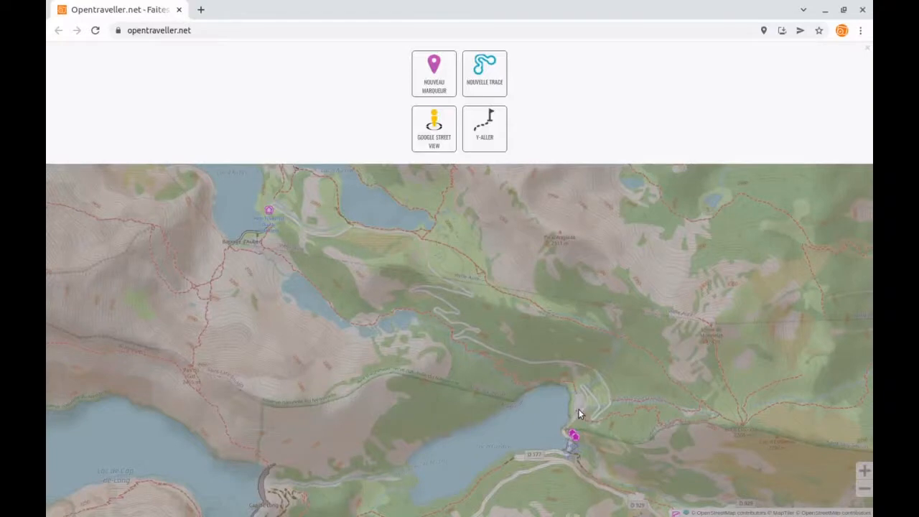
left_click(489, 77)
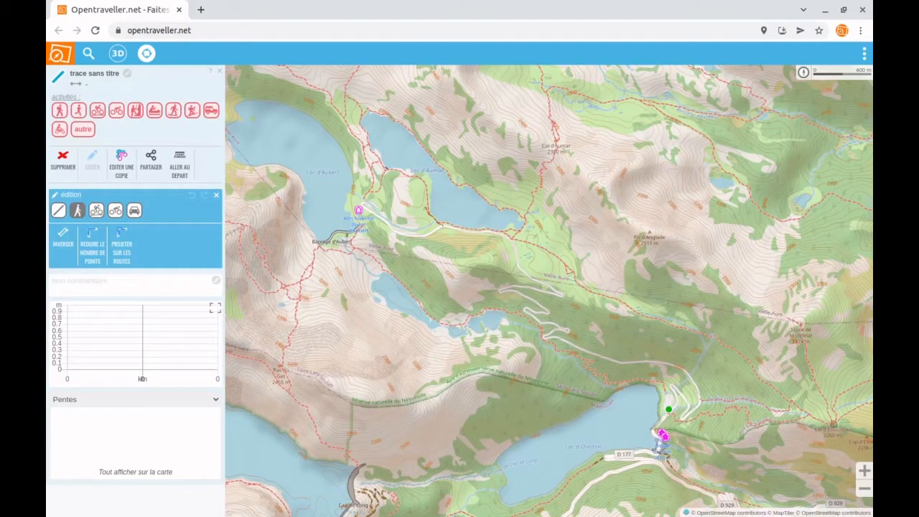
left_click(832, 425)
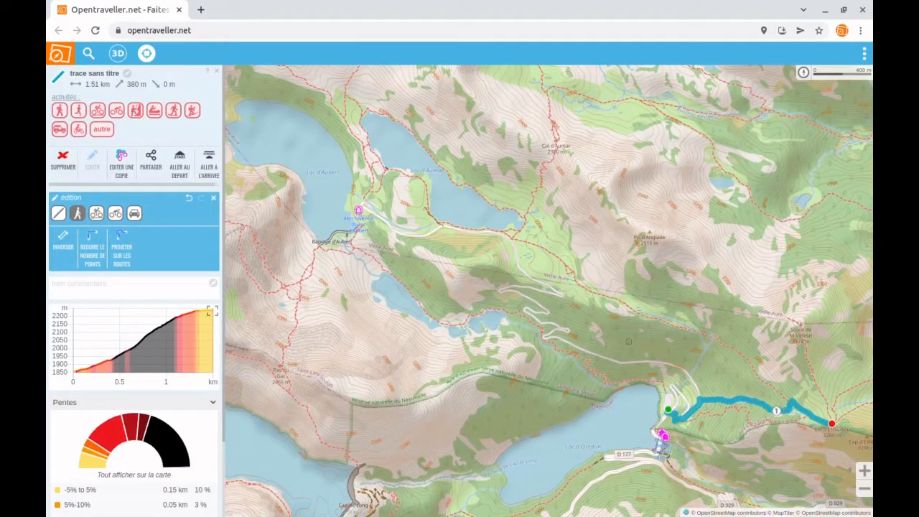
left_click(501, 232)
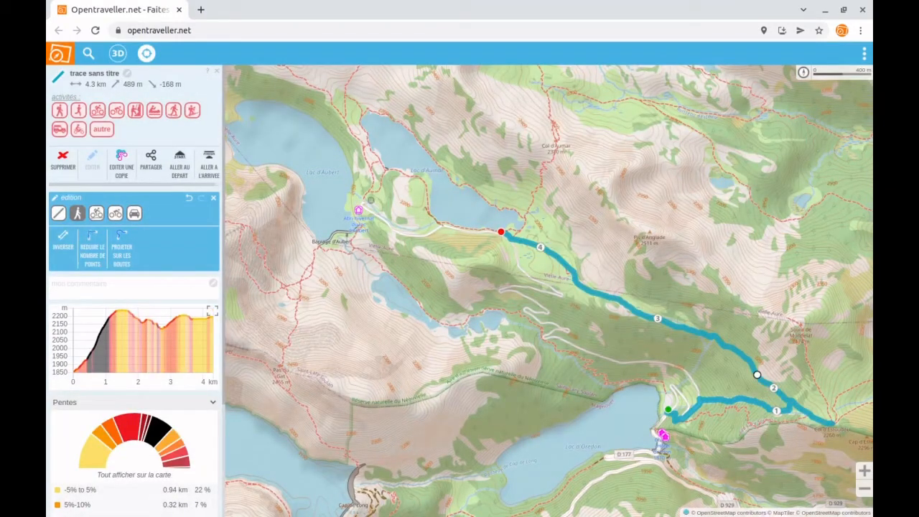
left_click(365, 196)
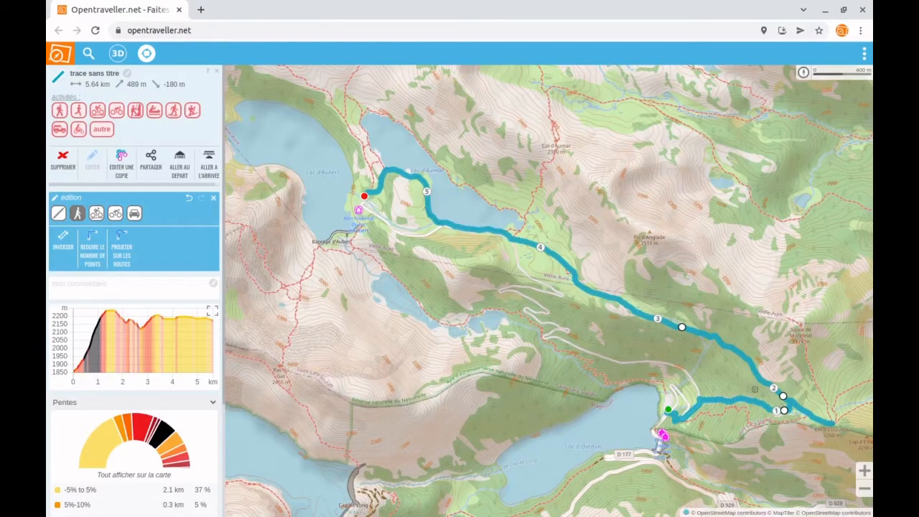
Delete the waypoint midway along the path to Lac d'Aumar and the waypoint at the eastern col
left_click(682, 327)
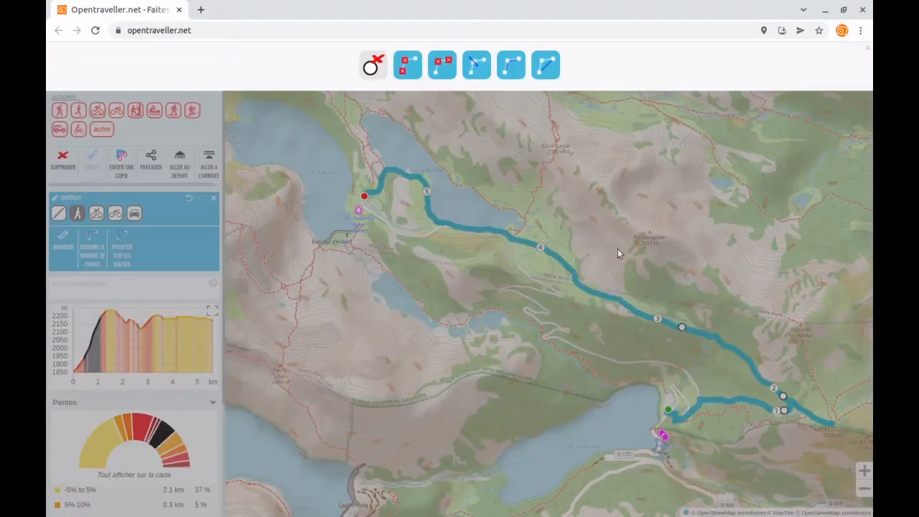
left_click(375, 67)
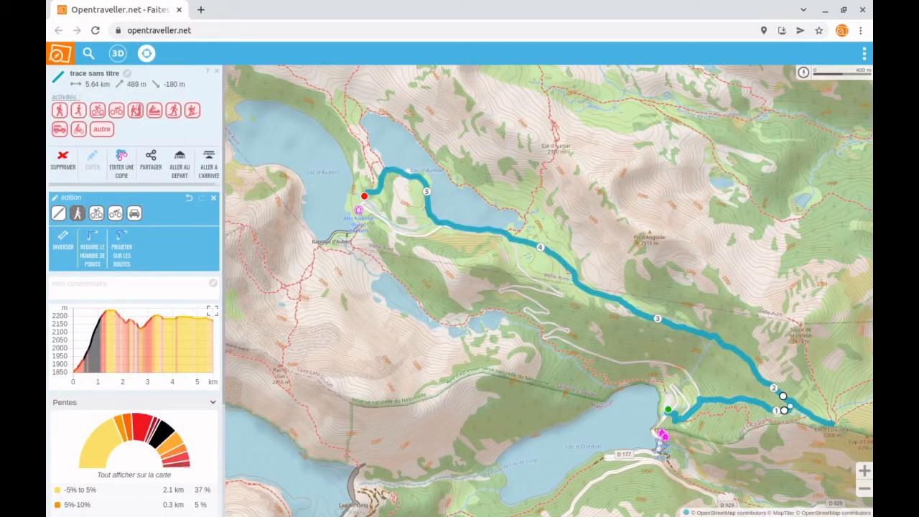
left_click(834, 424)
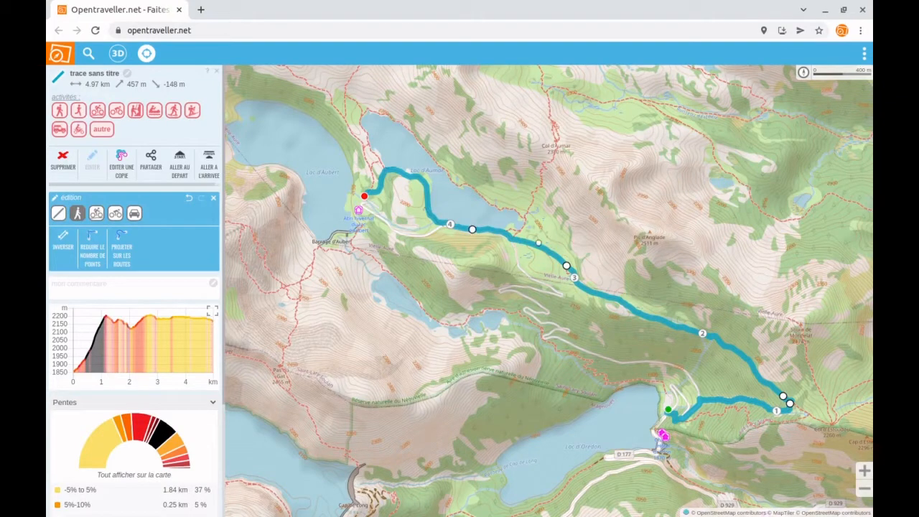
Reroute the trace through Col d'Aumar by pulling its line near Lac d'Aumar up to the pass
left_click(539, 246)
left_click_drag(510, 237, 558, 147)
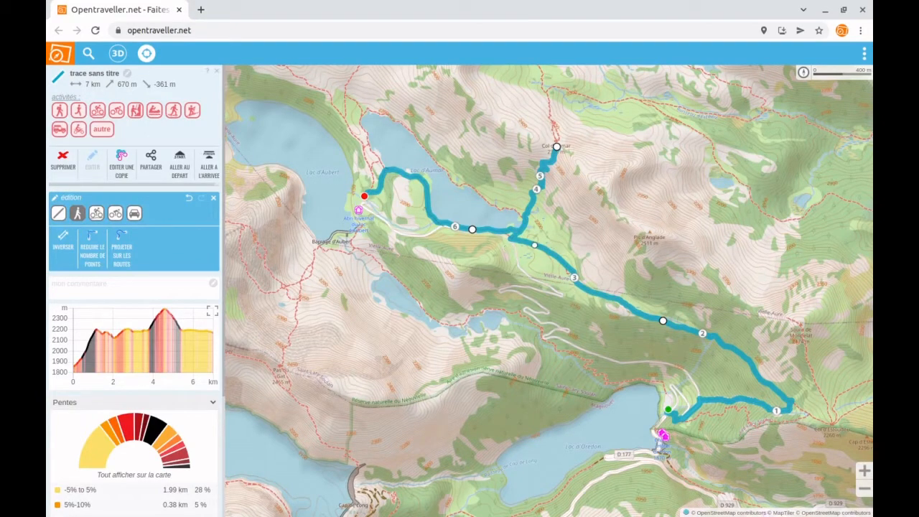
Delete the waypoint on Lac d'Aumar's south shore and move the Col d'Aumar waypoint to the lake's northern end
left_click(535, 245)
left_click(472, 230)
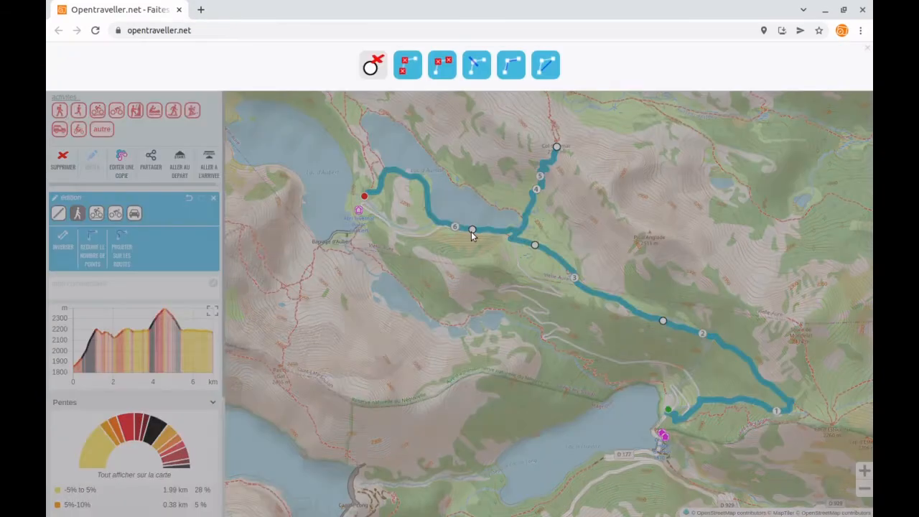
left_click(373, 67)
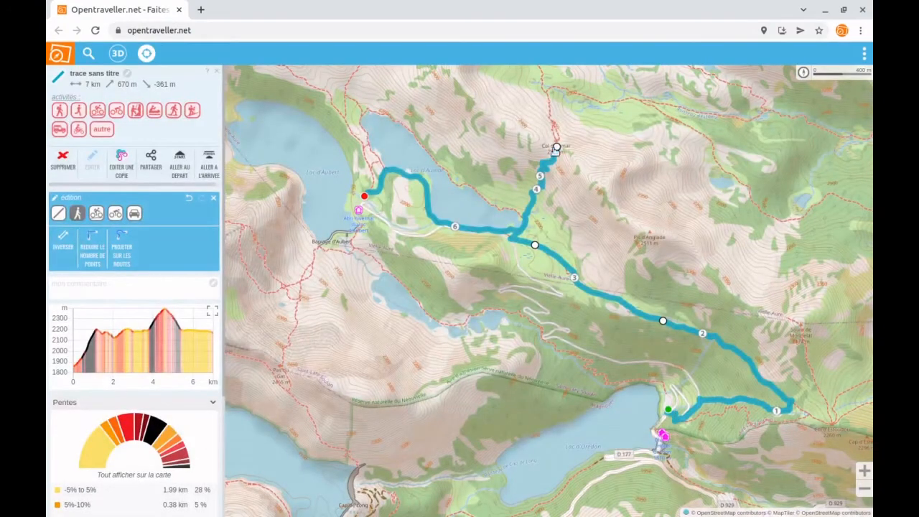
left_click_drag(556, 149, 388, 115)
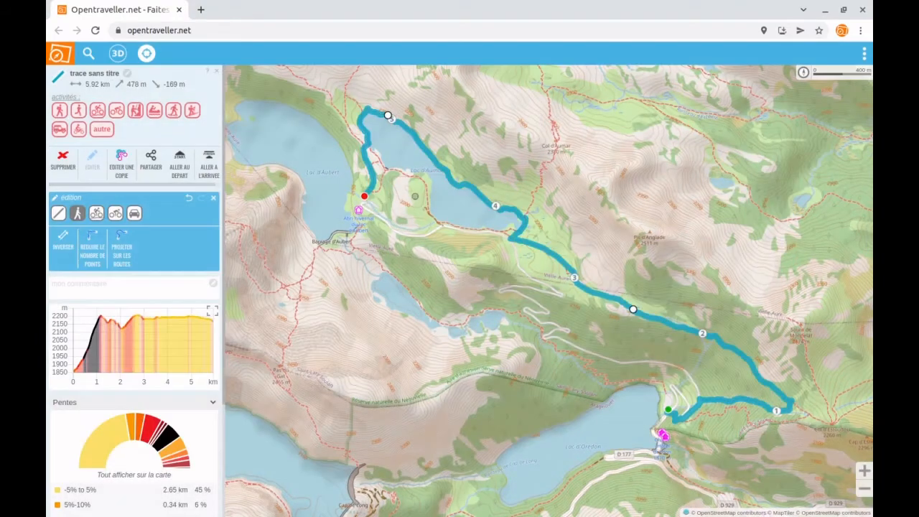
Close the trace into a loop by connecting its end to the start point, and set its activity to hiking
left_click_drag(441, 315, 424, 297)
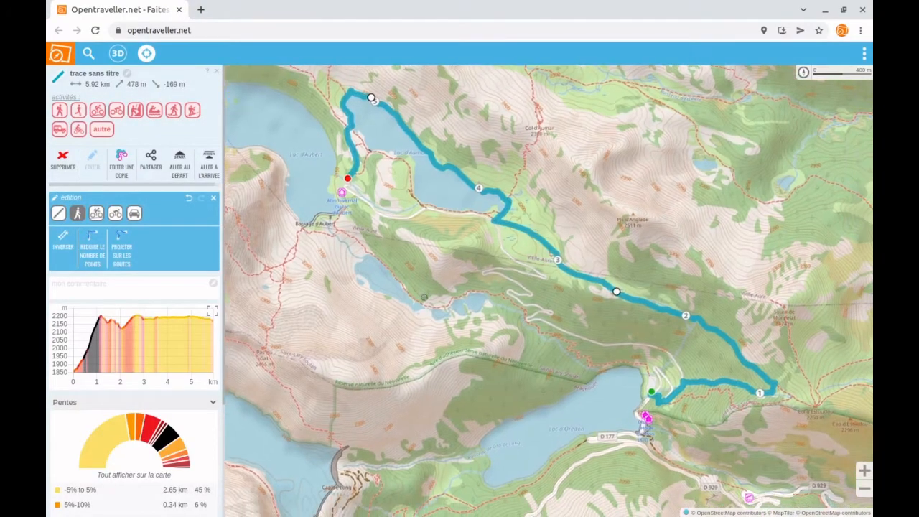
left_click(652, 397)
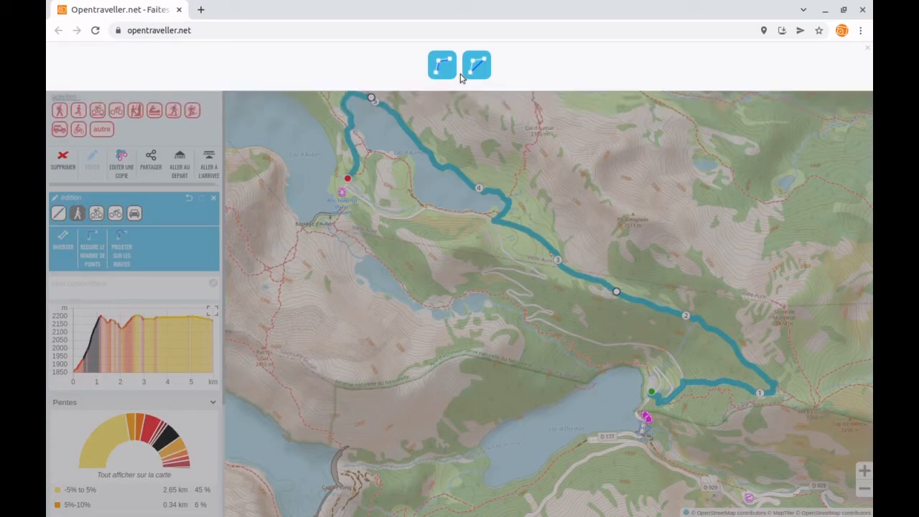
left_click(476, 71)
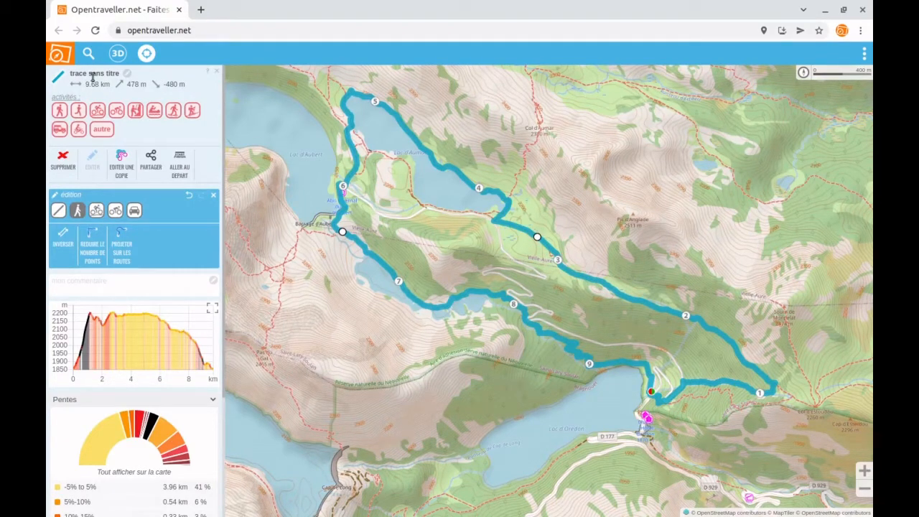
left_click(60, 111)
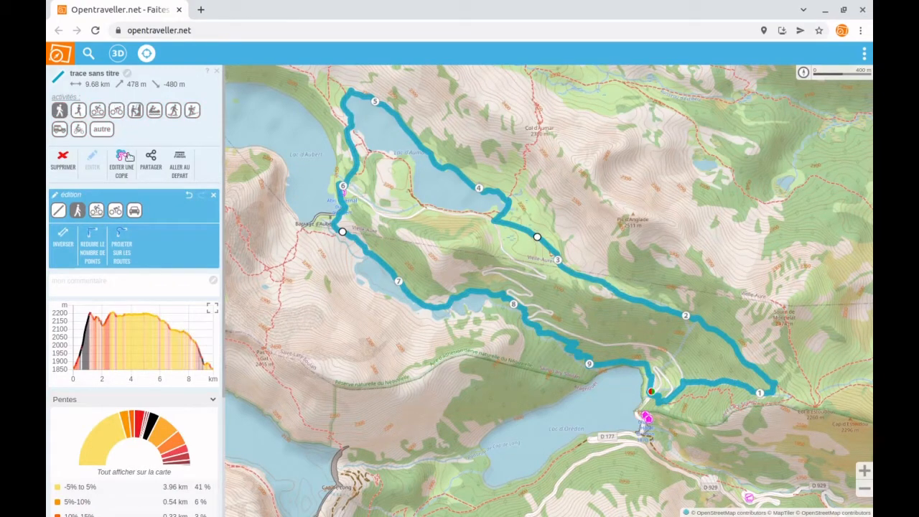
Extend the trace with three straight-line segments past Lac d'Orédon's eastern tip and west along the D 177
left_click(79, 216)
left_click(60, 212)
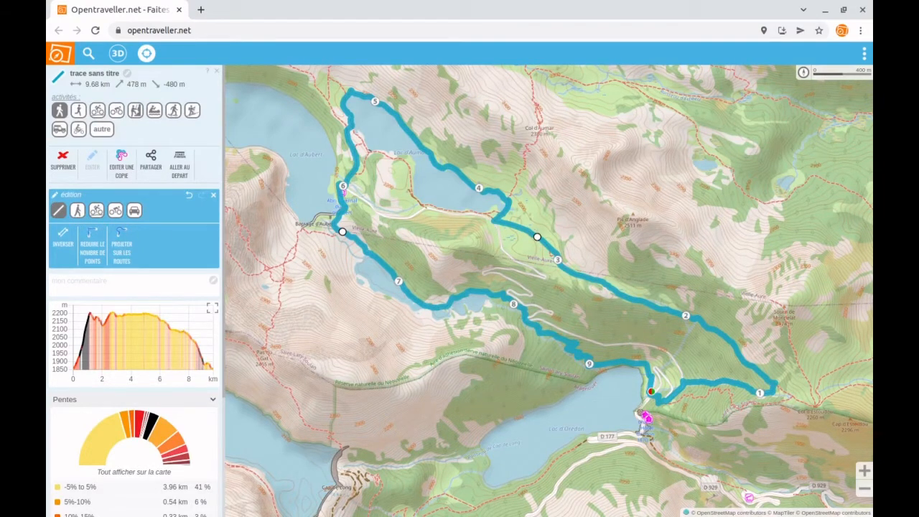
left_click(640, 412)
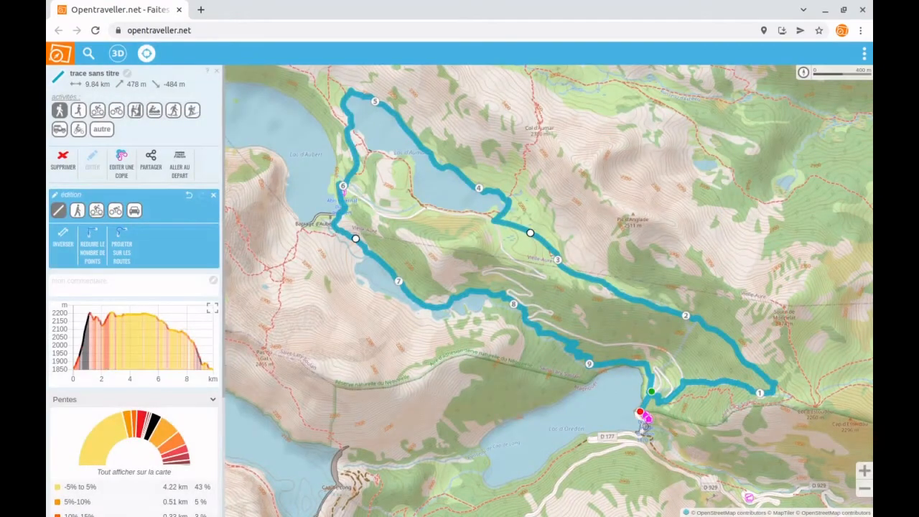
left_click(643, 434)
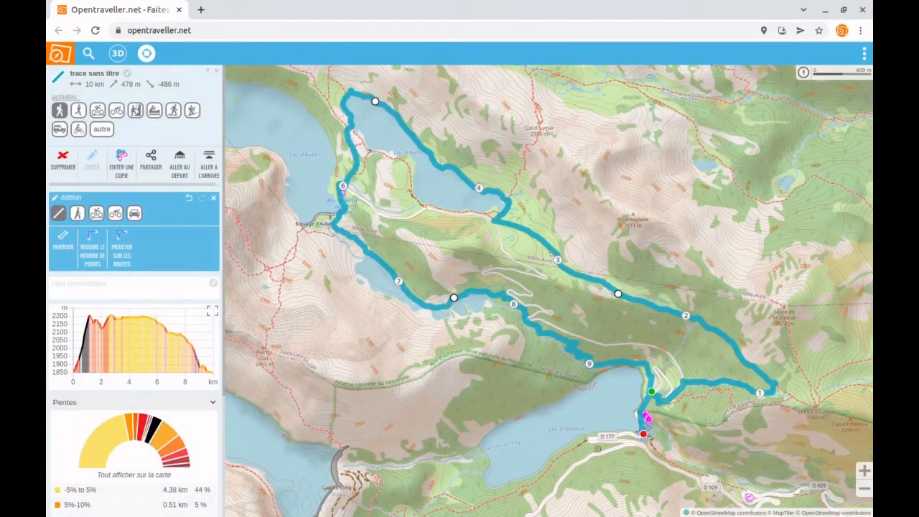
left_click(592, 439)
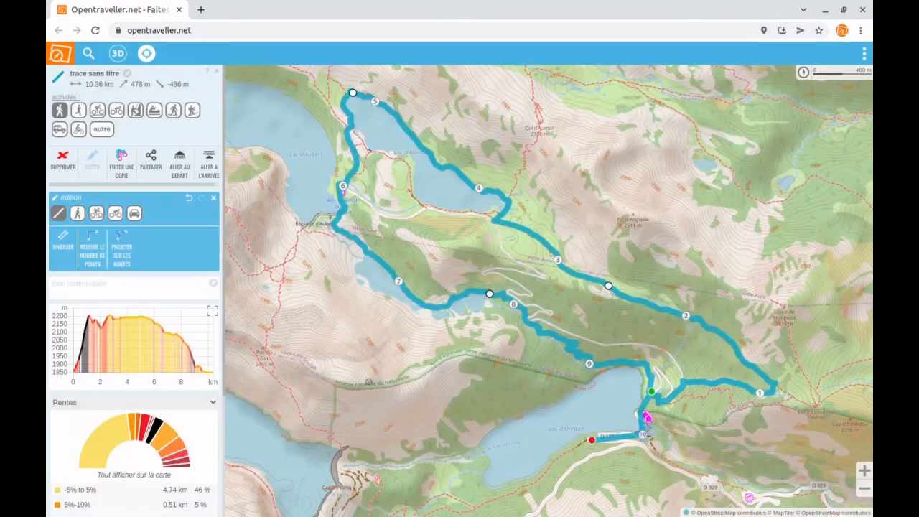
Undo the three straight-line segments, trying redo once along the way
left_click(188, 200)
left_click(201, 199)
left_click(189, 200)
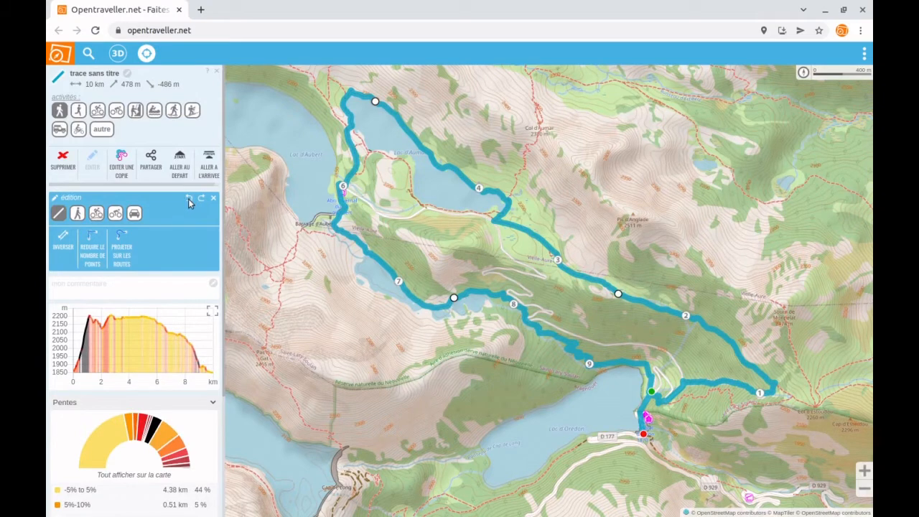
left_click(189, 199)
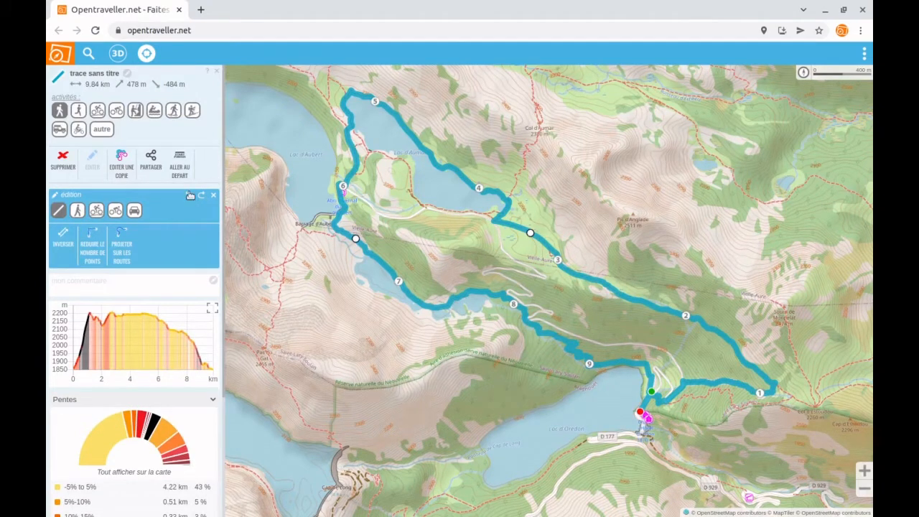
left_click(189, 197)
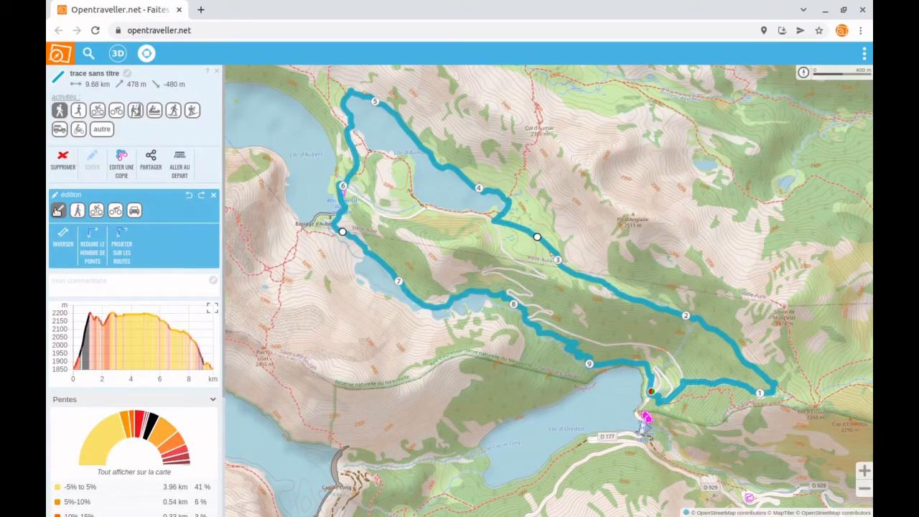
Switch the routing mode back to walking, then reverse the trace's direction and reverse it back again
left_click(77, 211)
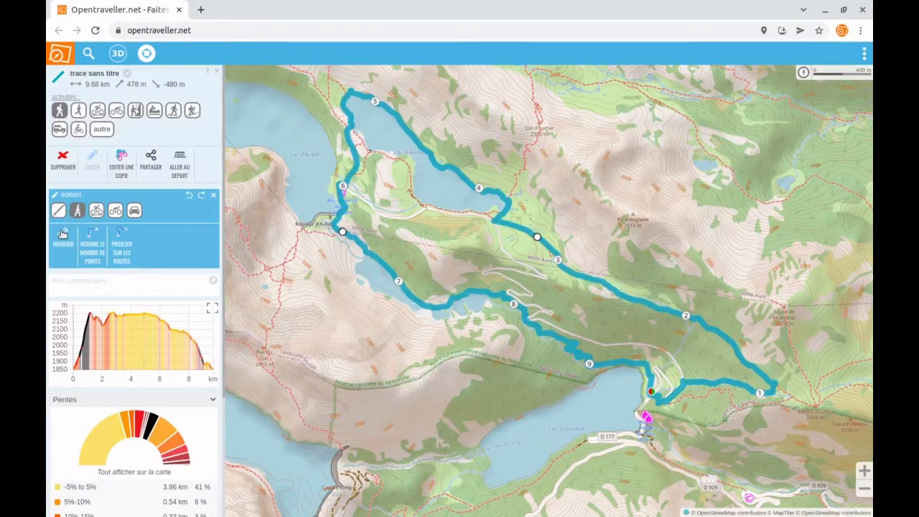
left_click(63, 235)
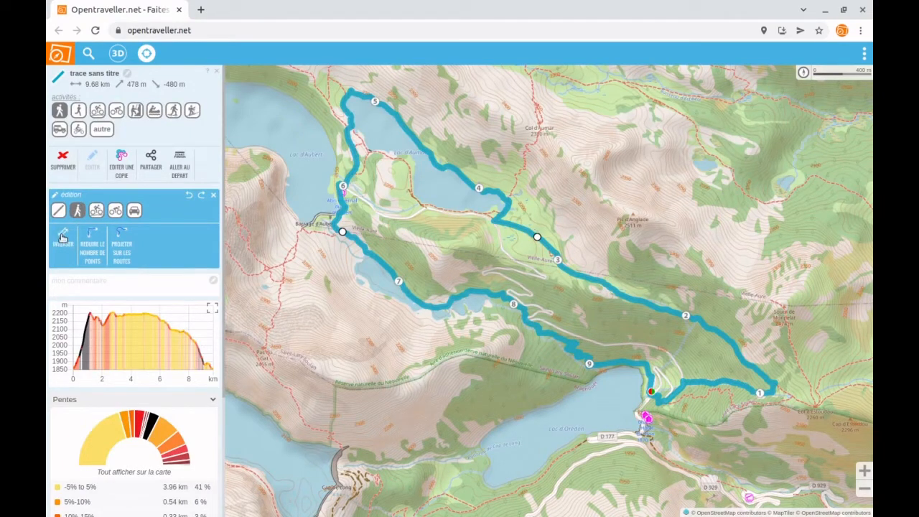
left_click(63, 238)
Split the loop into two traces at a new waypoint by the shelter beside Lac d'Aubert
left_click(341, 200)
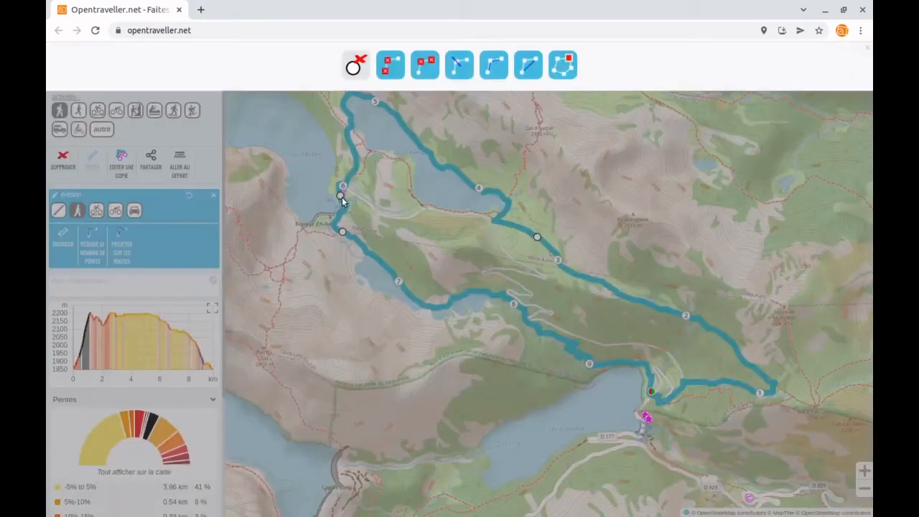
left_click(464, 65)
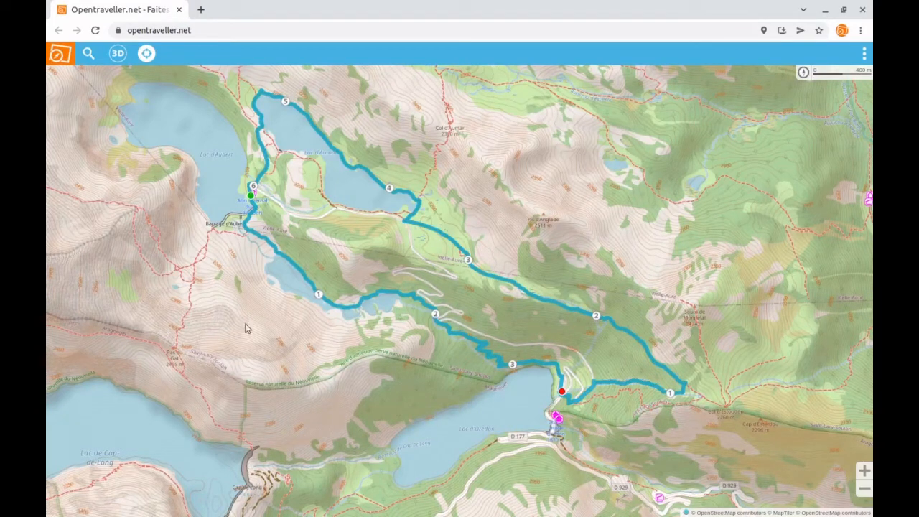
Select the southern trace between Lac d'Aubert and Lac d'Orédon and change its colour to magenta
left_click(293, 267)
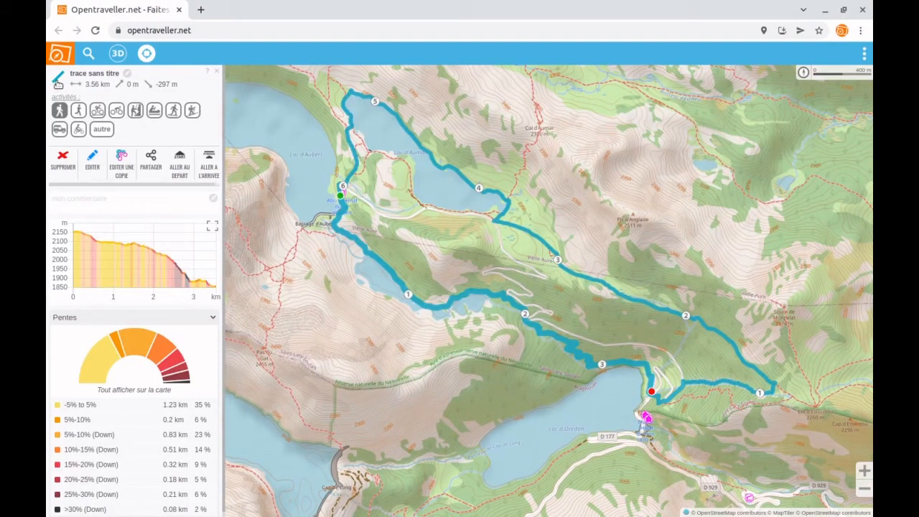
left_click(58, 83)
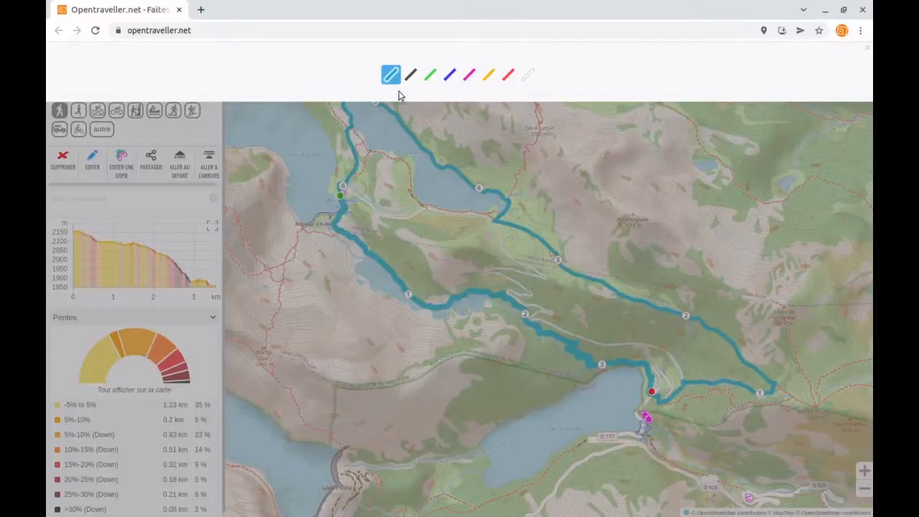
left_click(470, 76)
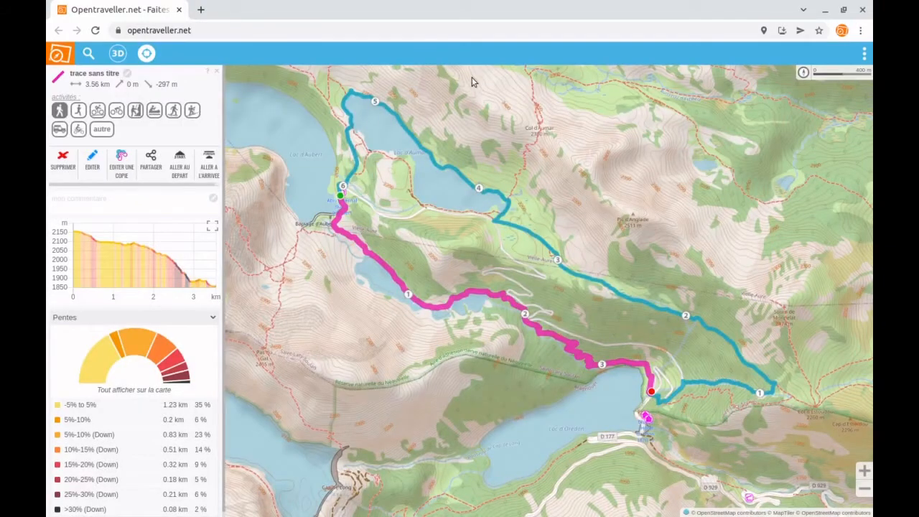
Open the blue northern trace for editing and merge the magenta southern trace into it
left_click(440, 171)
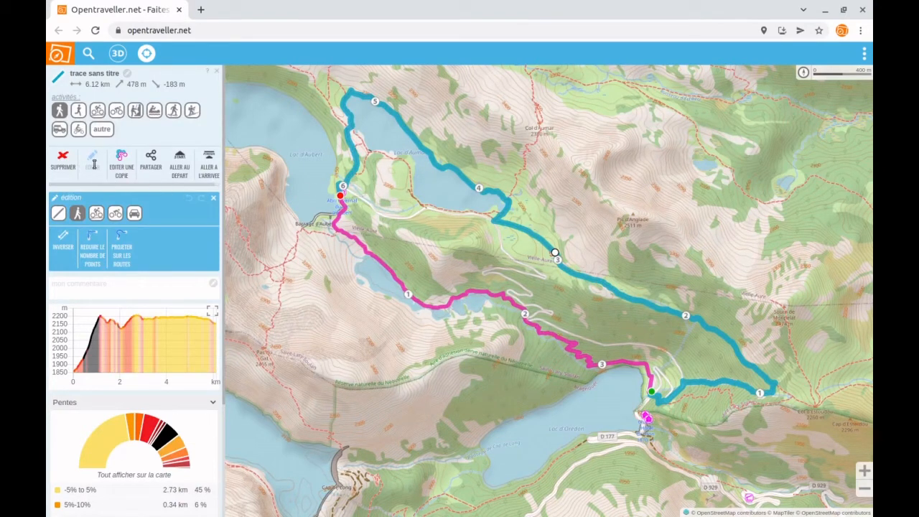
left_click(357, 245)
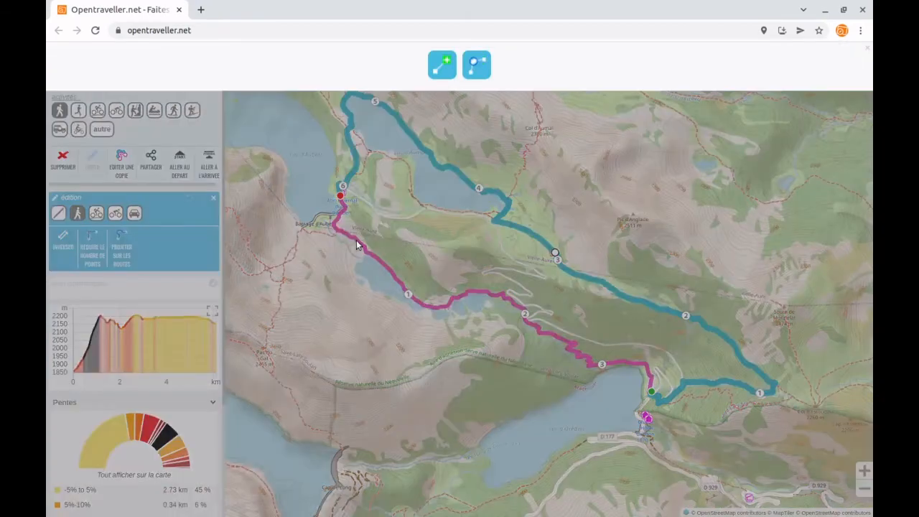
left_click(483, 74)
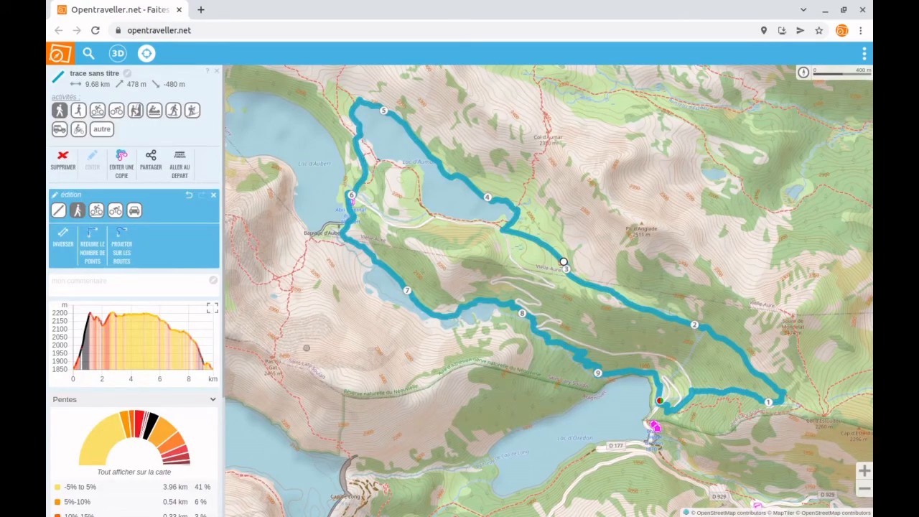
Enlarge the elevation profile above the map and display all slope classes as colours along the trace
mouse_move(207, 352)
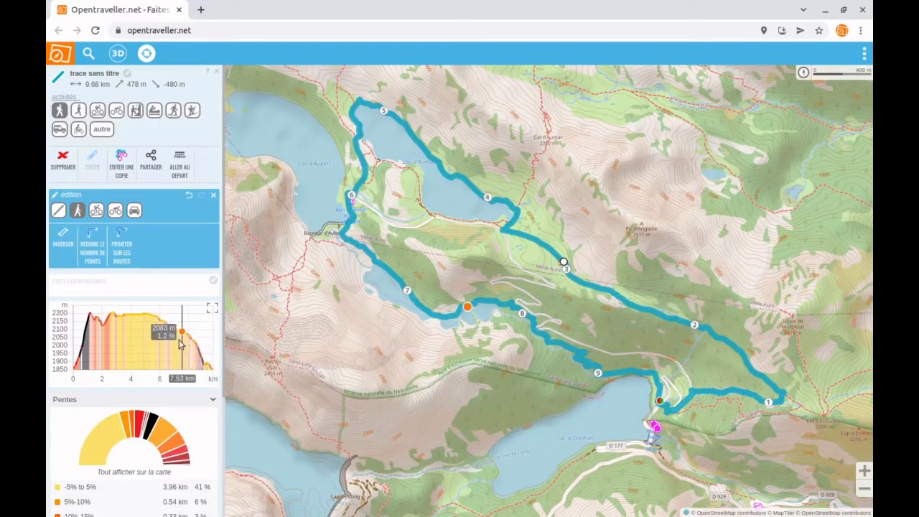
left_click(215, 309)
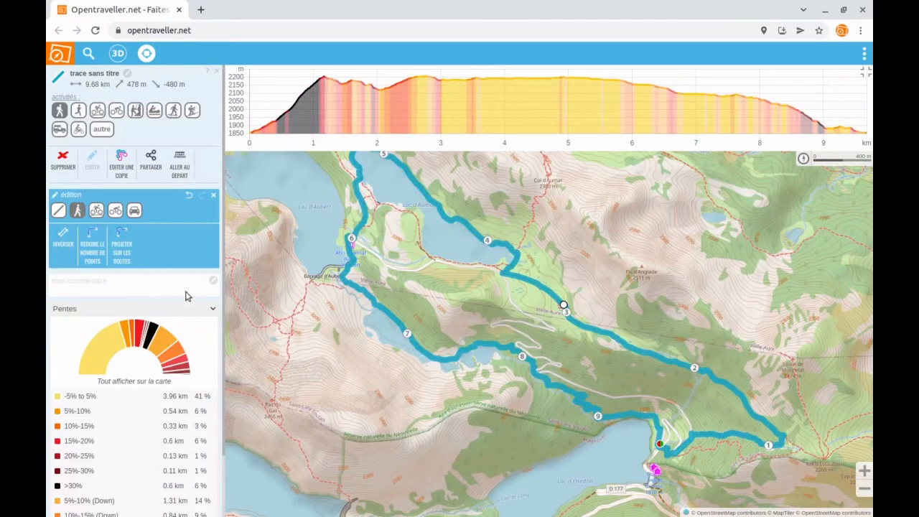
mouse_move(149, 336)
left_click(142, 379)
left_click_drag(262, 335, 266, 357)
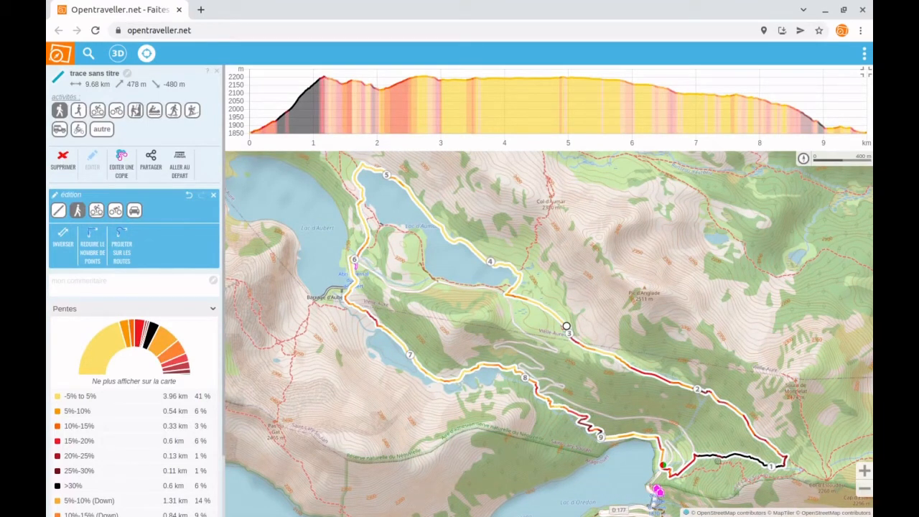
Open the overview of help tutorials for traces and close it again
mouse_move(273, 117)
left_click(209, 75)
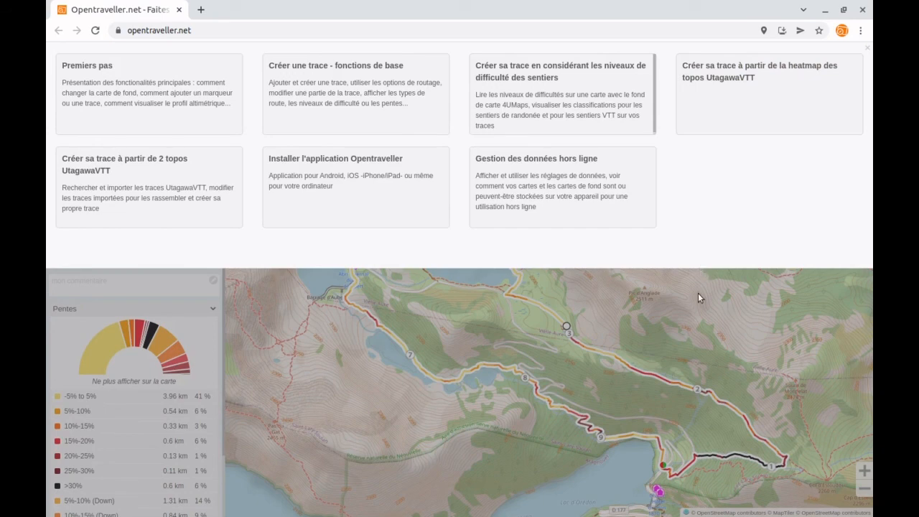
left_click(732, 282)
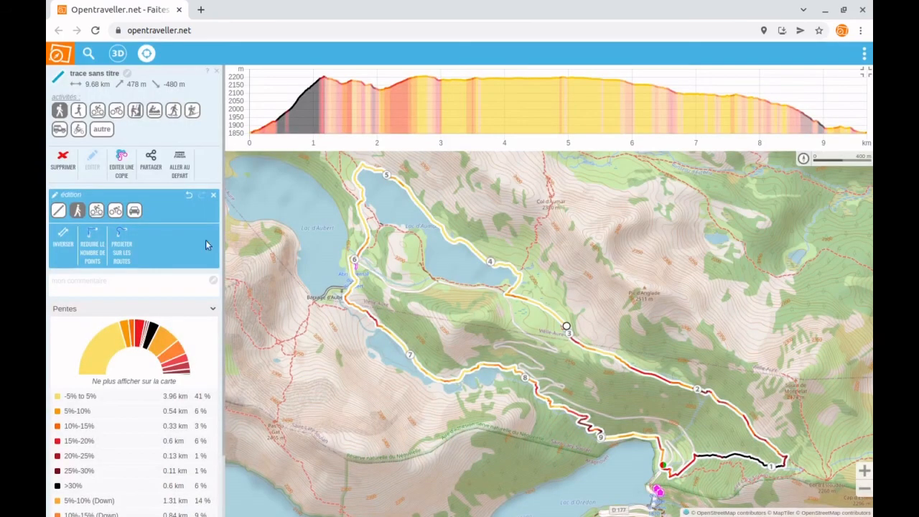